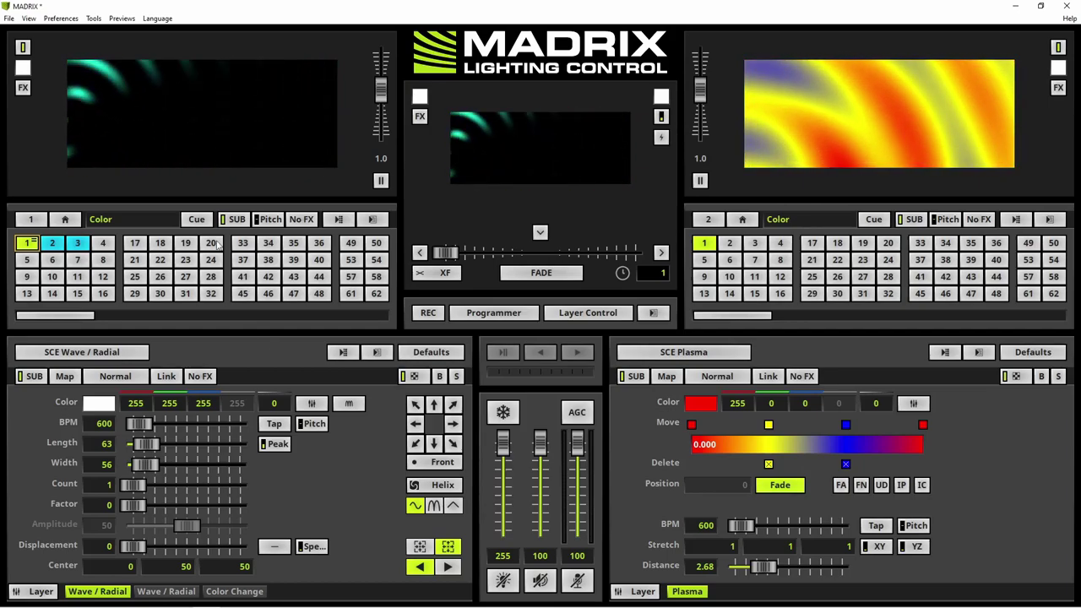
Step: Run an Art-Net search in the Device Manager to find the AURAs and their 144 universes
click(63, 19)
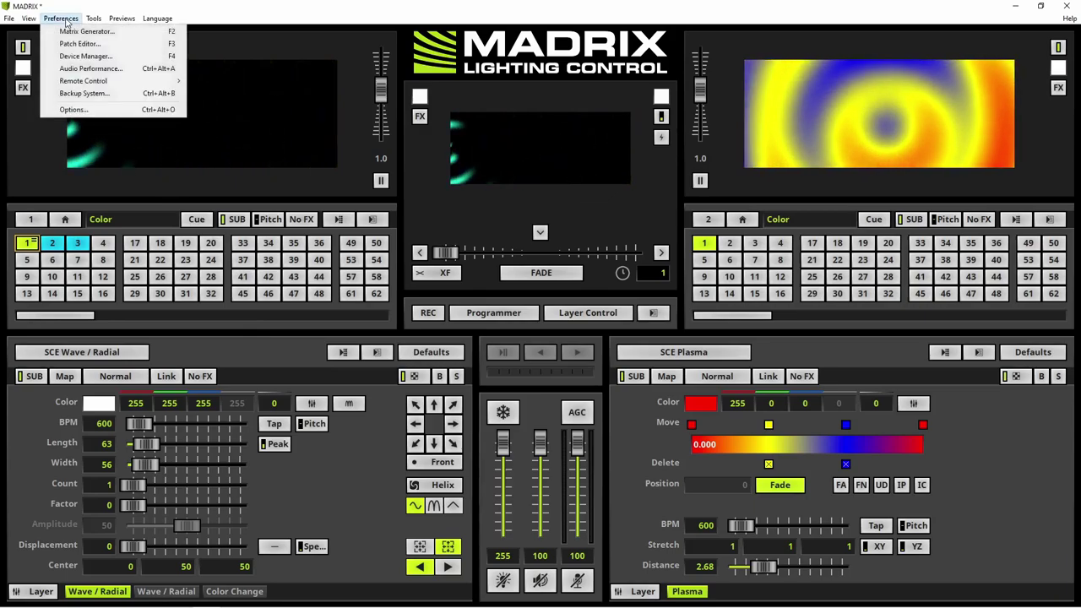
click(73, 57)
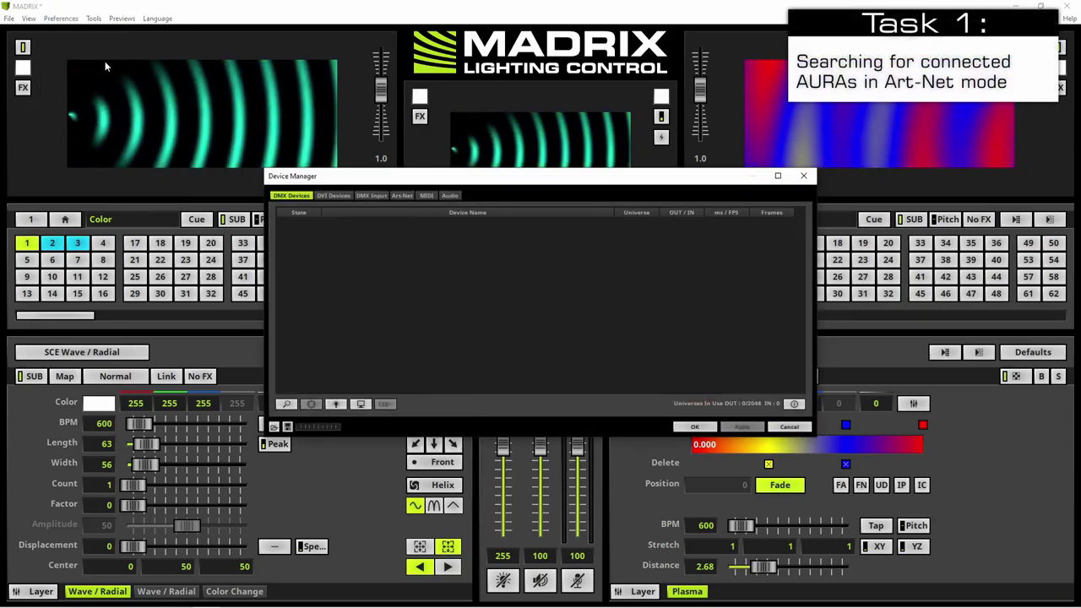
click(403, 196)
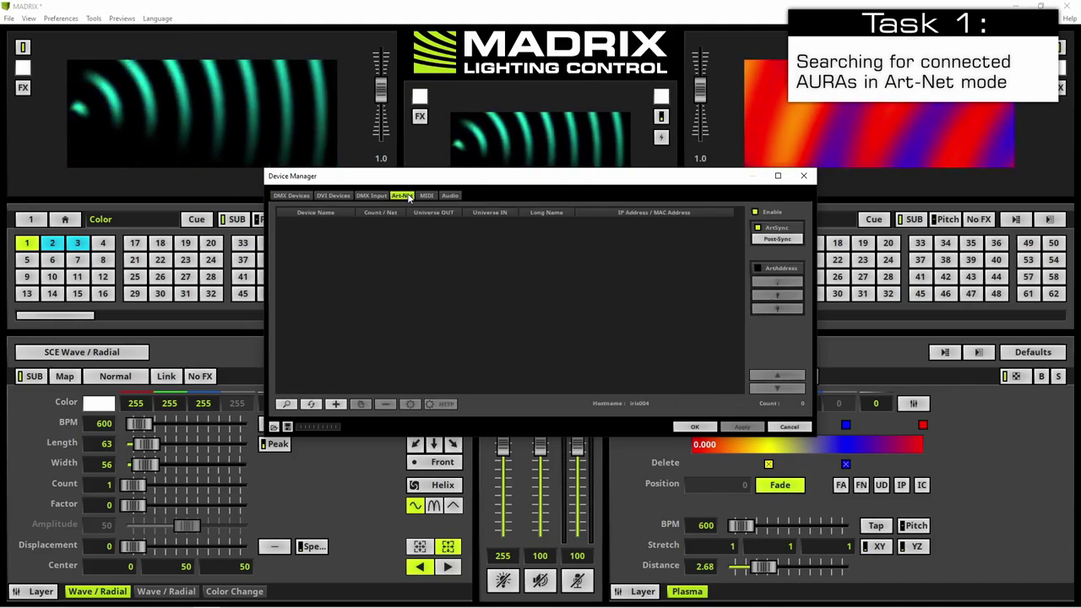
click(287, 407)
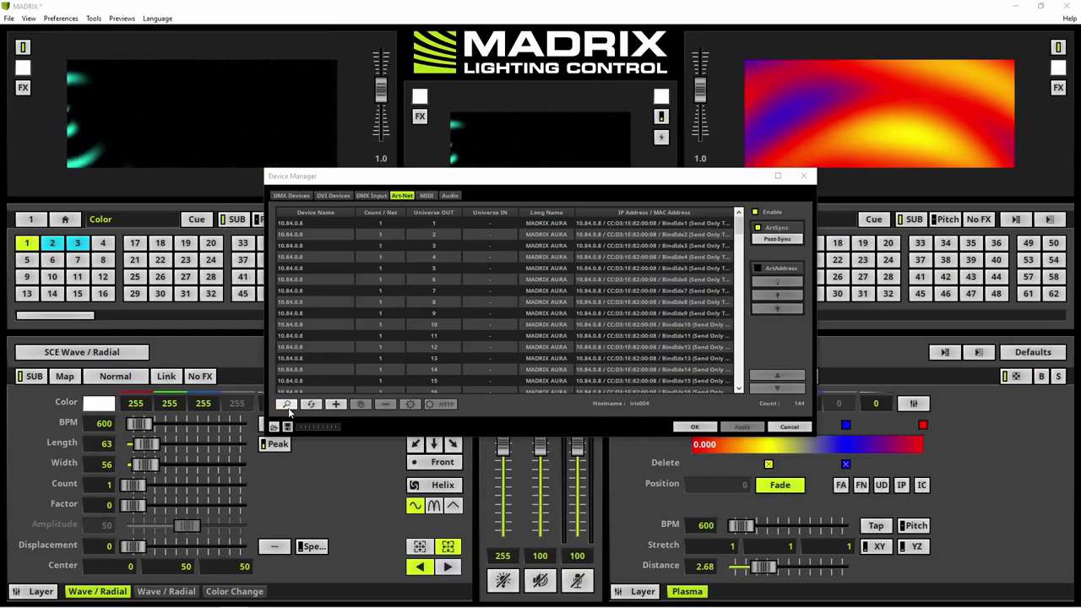
Step: Switch on the first AURA's output ports for universes 1 through 32 in DMX Devices
click(291, 196)
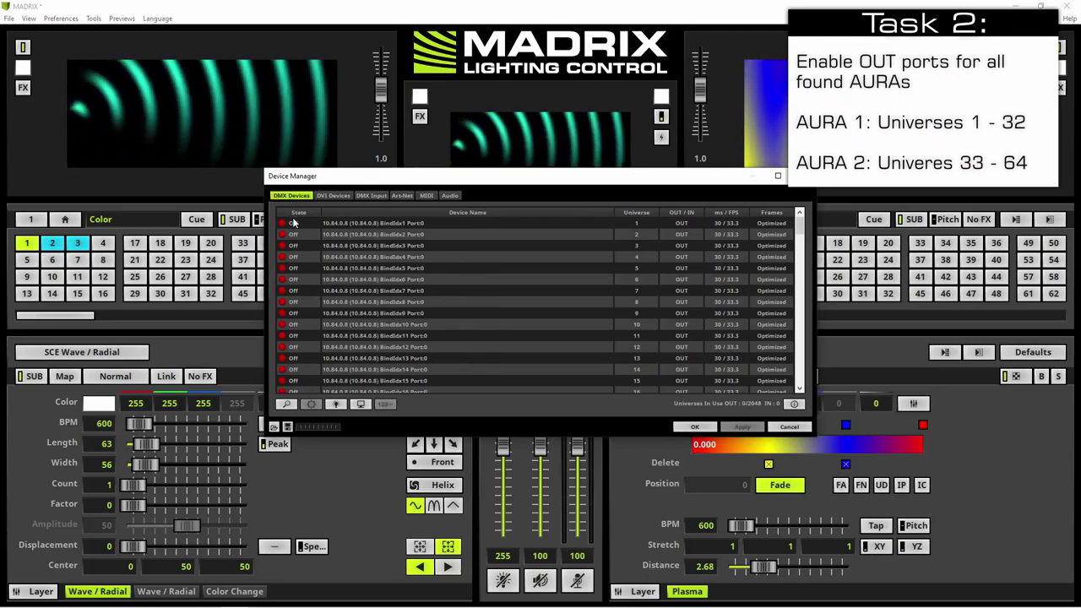
click(296, 225)
scroll(300, 258, down, 7)
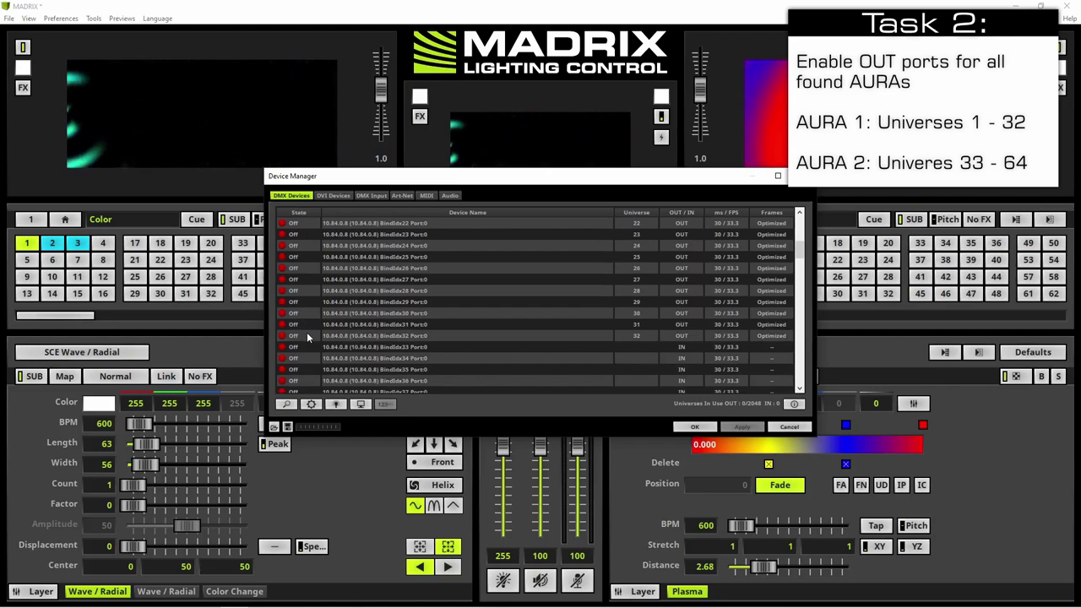
shift+click(309, 337)
double_click(308, 337)
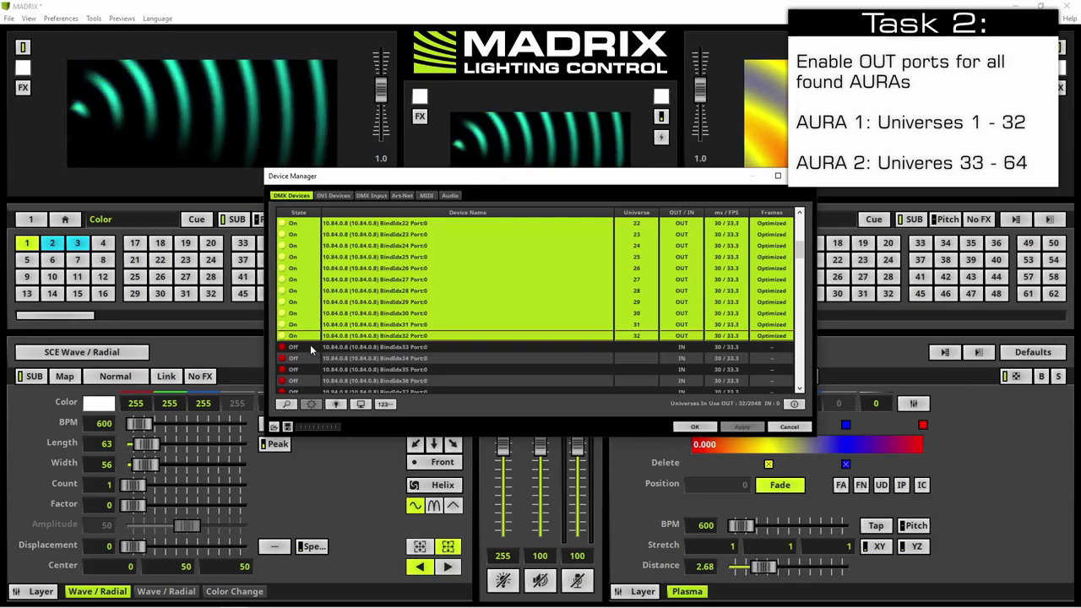
Step: Switch on the second AURA's output ports BindIdx1 through BindIdx32
scroll(309, 349, down, 10)
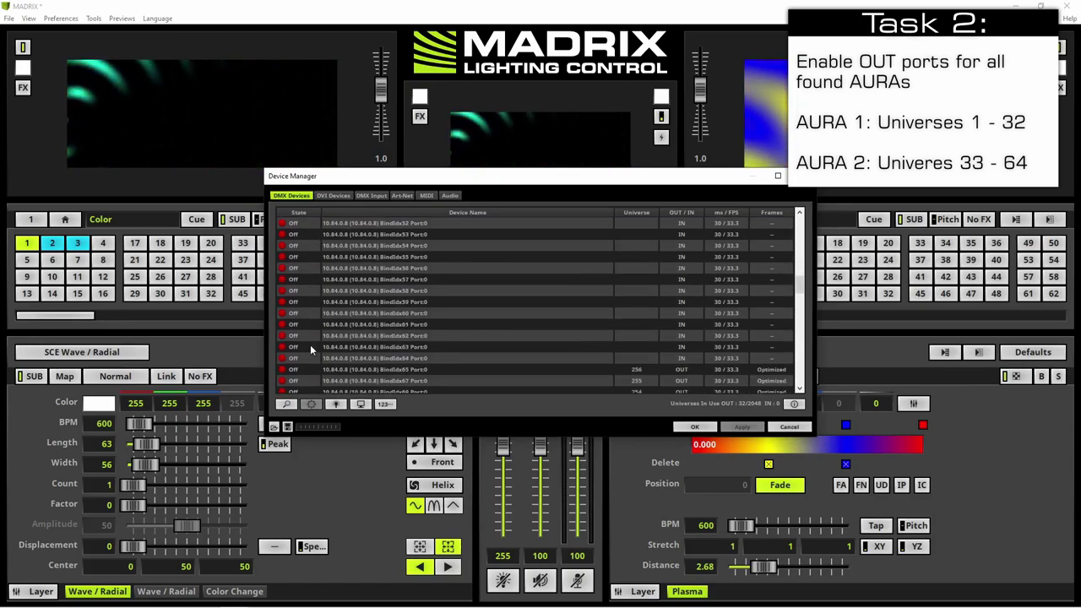
scroll(310, 344, down, 3)
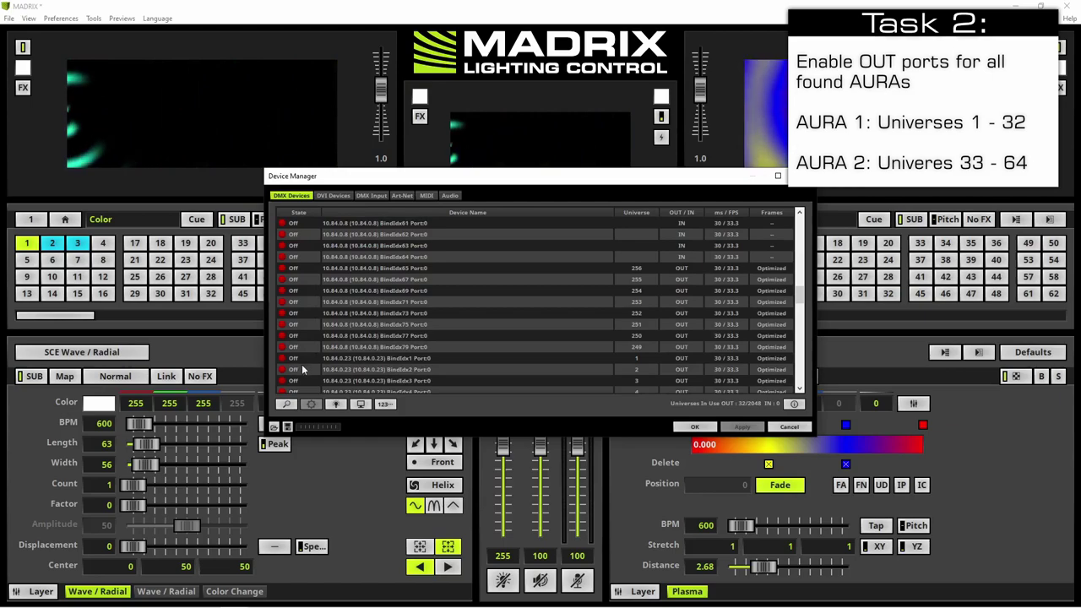
click(302, 363)
scroll(303, 365, down, 4)
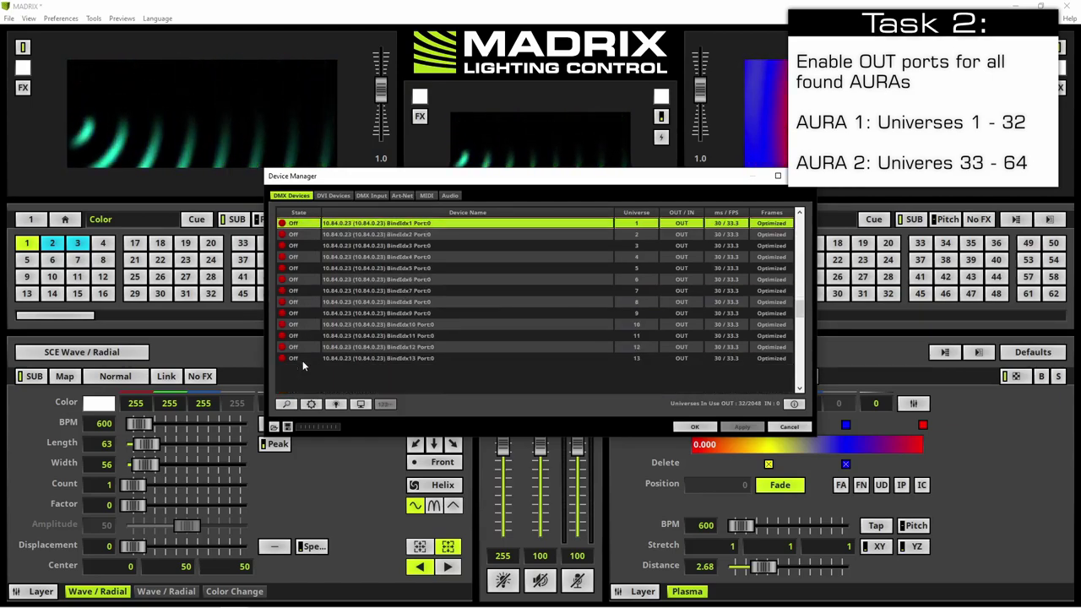
scroll(302, 367, down, 6)
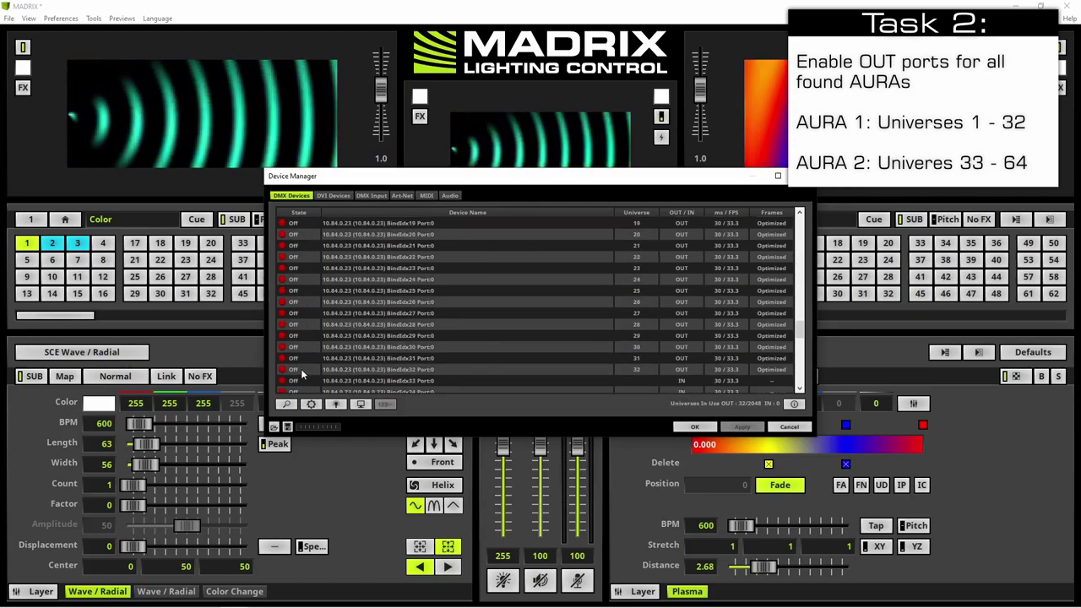
shift+click(302, 371)
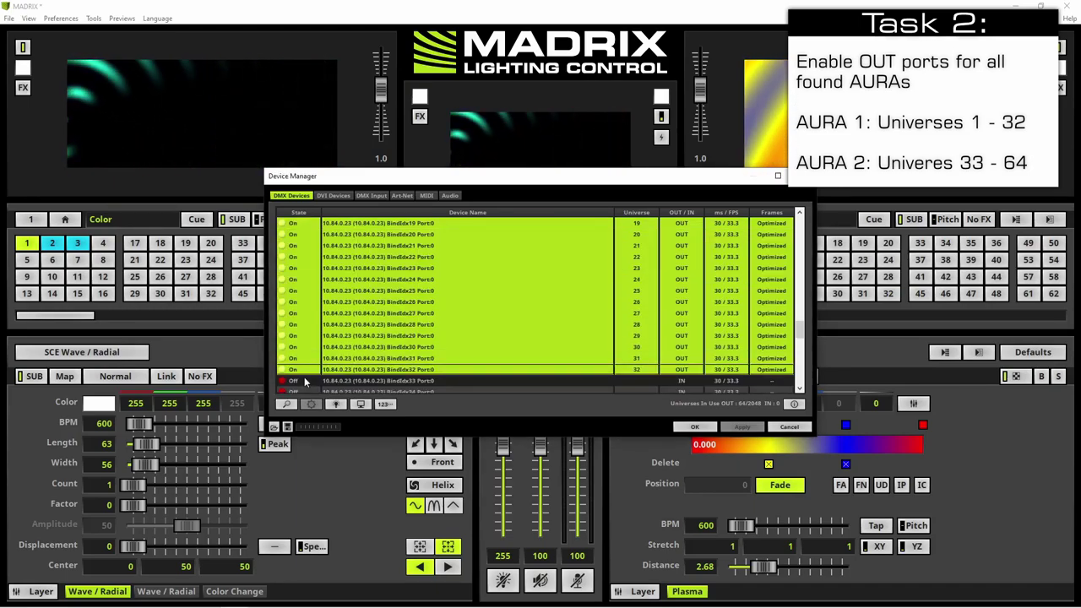
scroll(305, 382, up, 7)
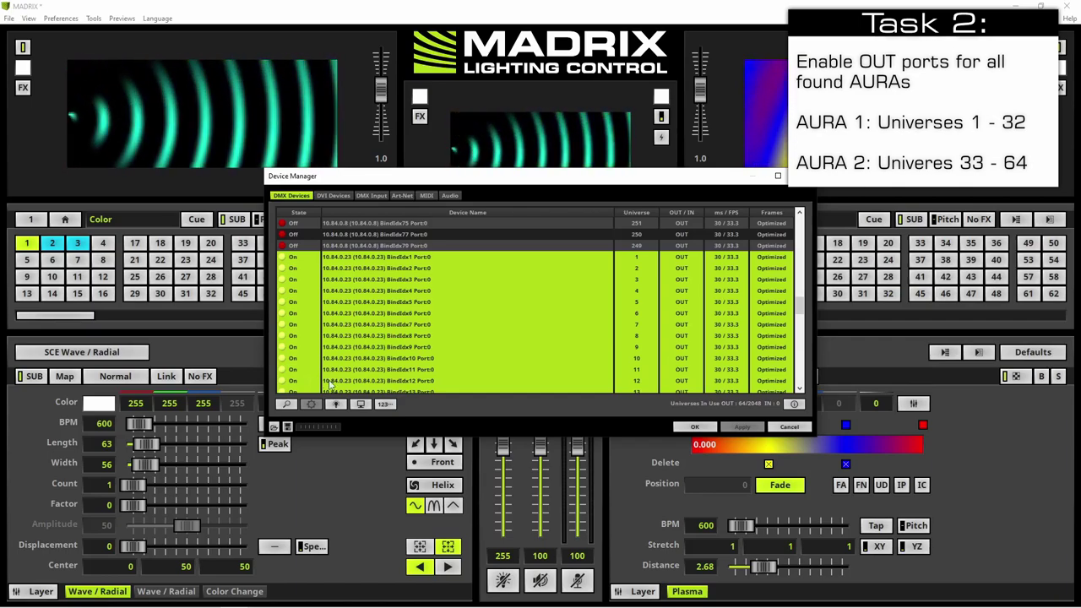
Step: Number the second AURA's ports starting with universe 33 and confirm the Device Manager settings
click(382, 405)
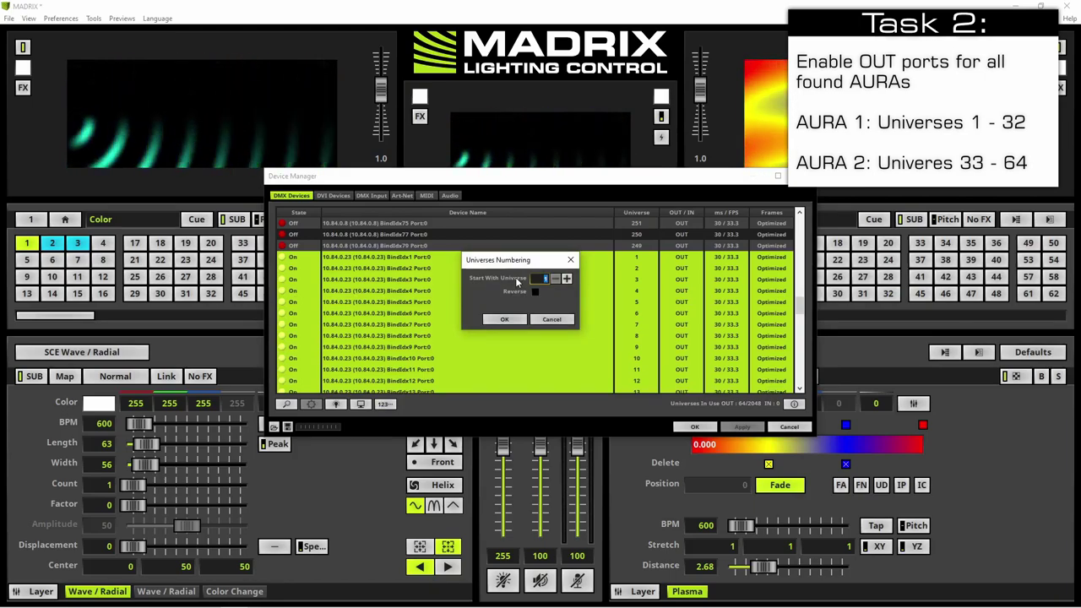
double_click(544, 279)
text(33)
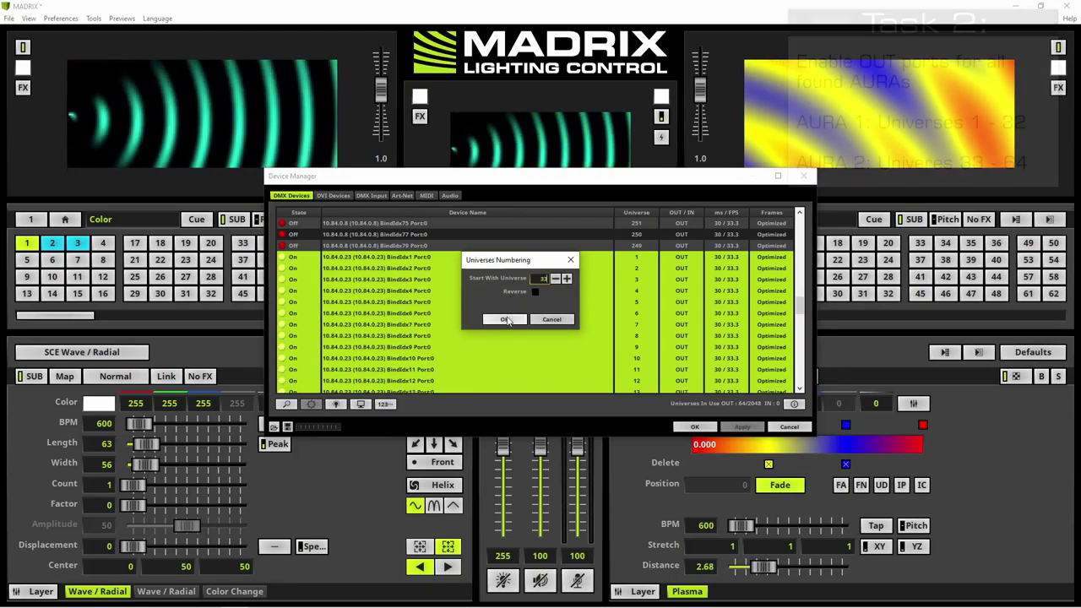
click(505, 319)
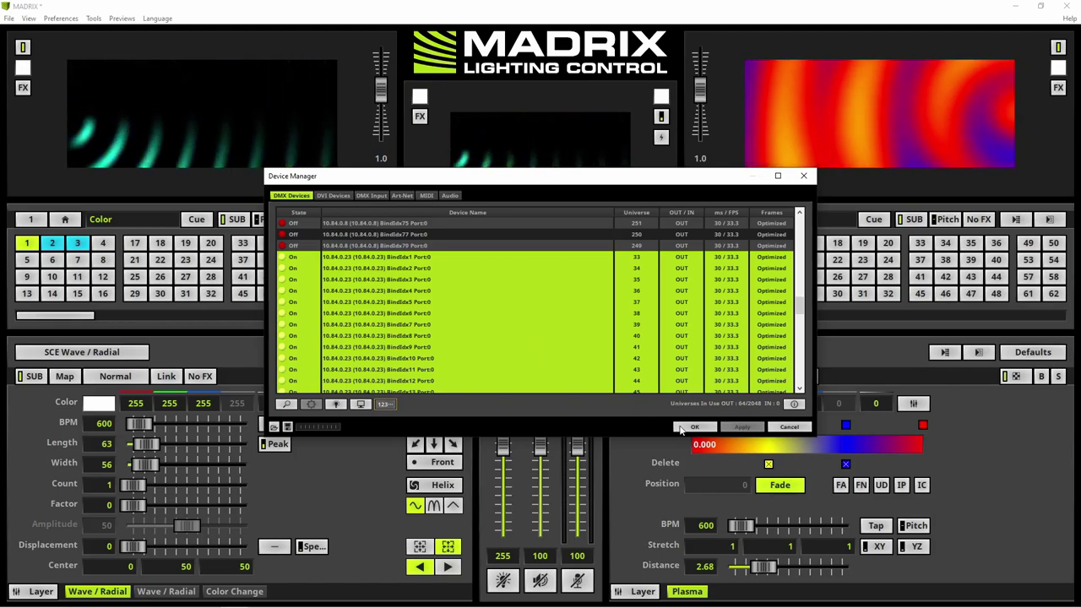
click(689, 427)
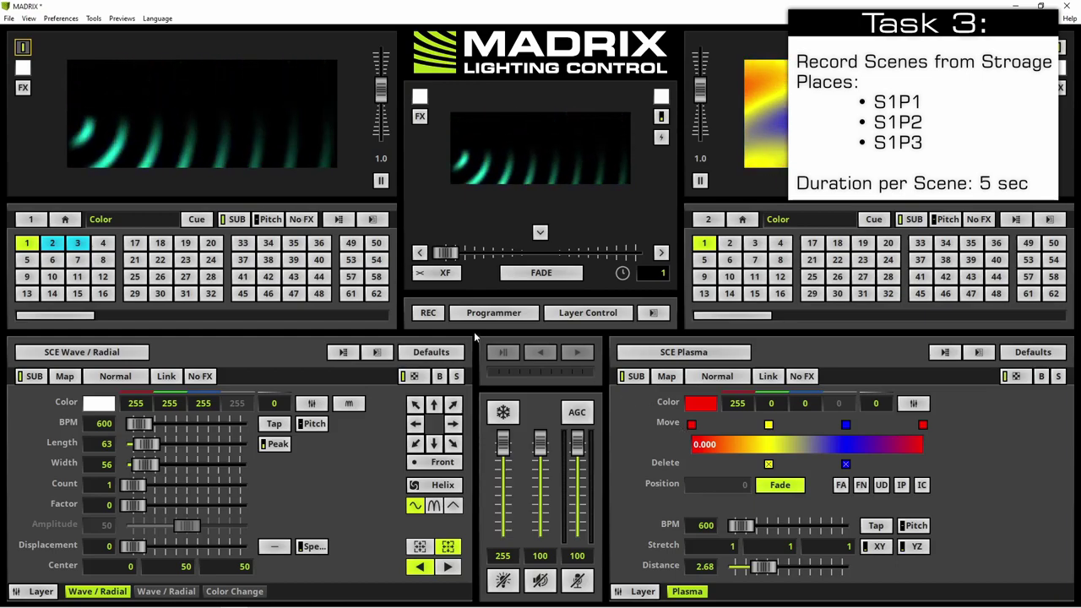
Step: Open the context menu of the main output REC button
click(428, 312)
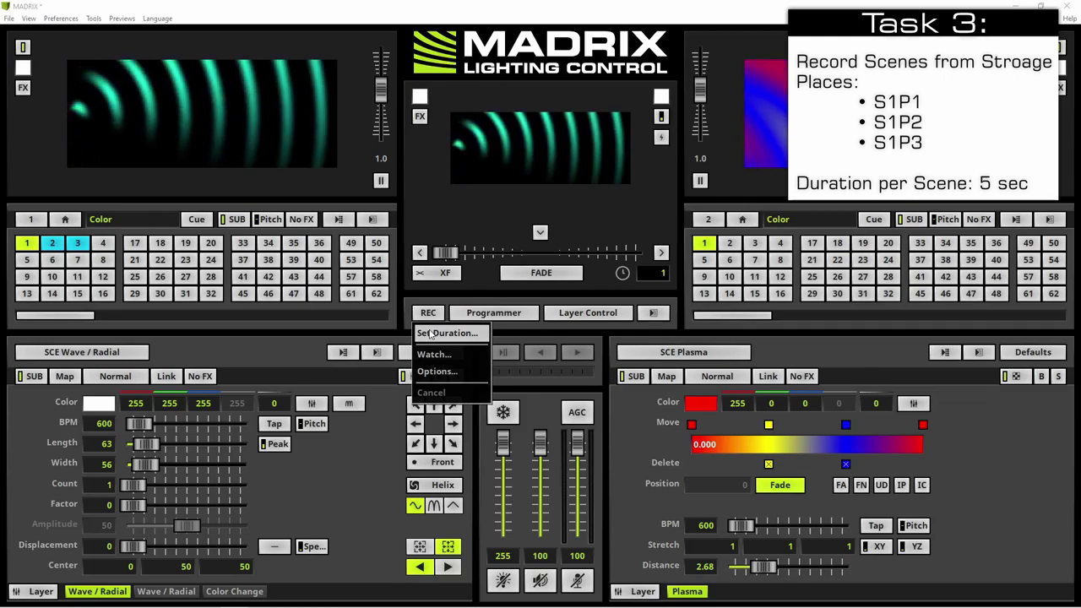
Step: Set the recording Duration time to 00:00:05 and confirm
click(431, 333)
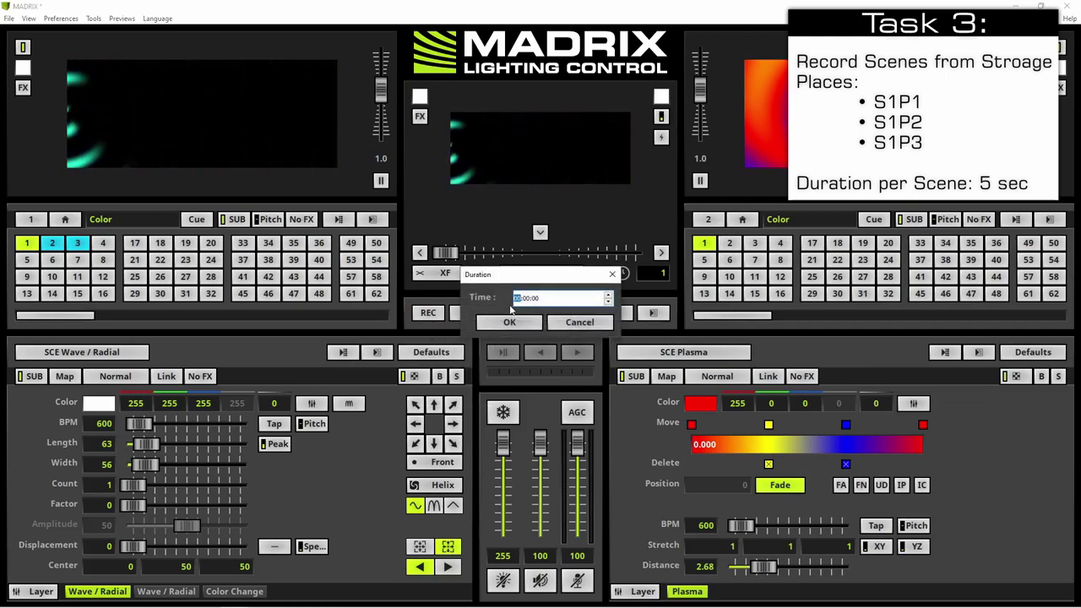
click(535, 299)
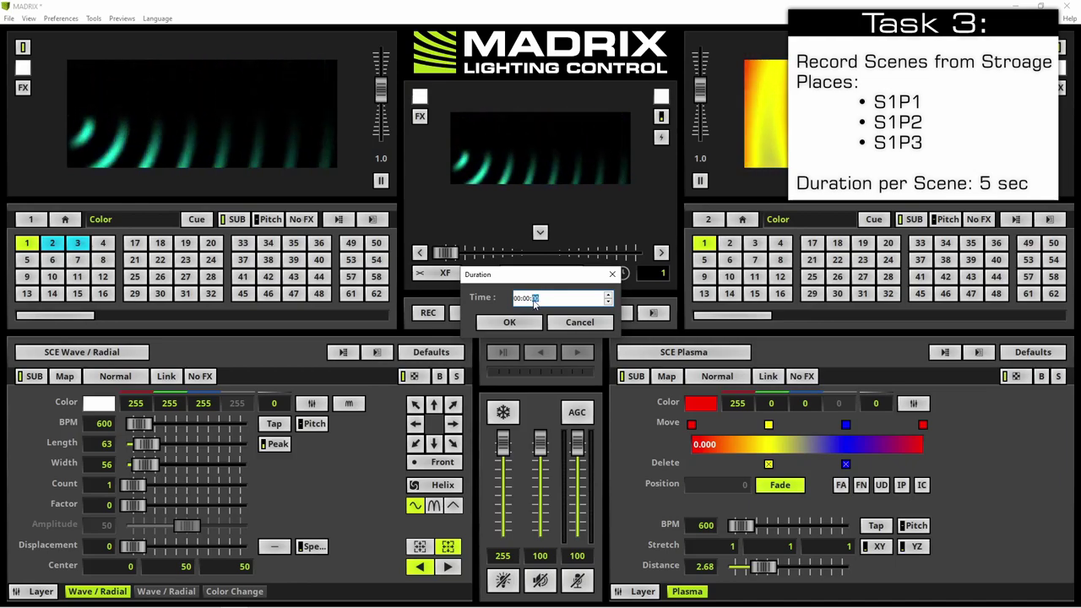
text(5)
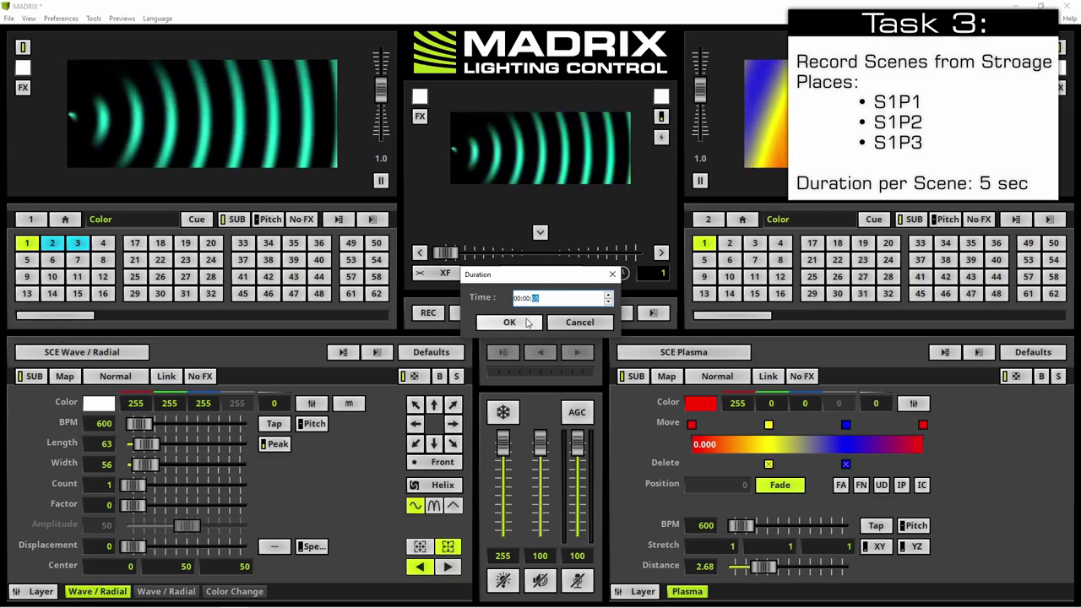
click(525, 321)
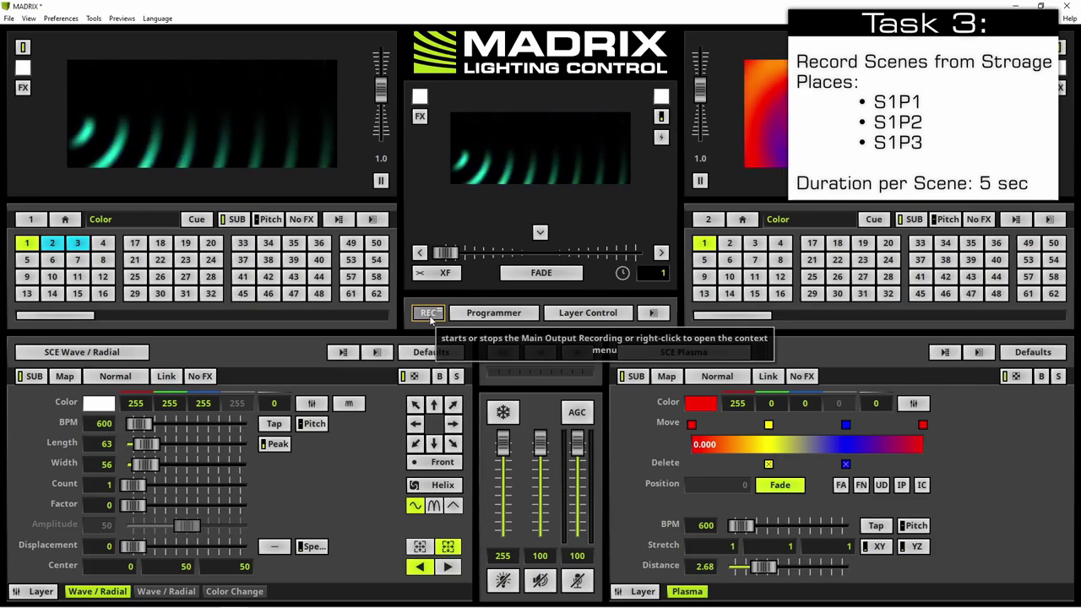
Step: Record 5-second scenes of storage places 1, 2 and 3, producing AuraRec_001 to AuraRec_003
click(429, 314)
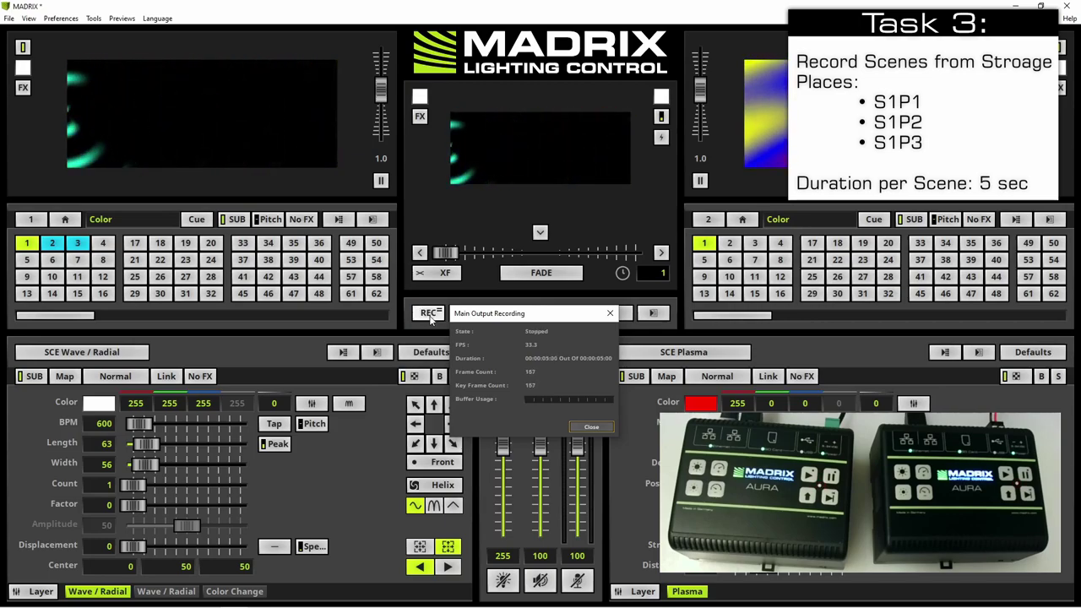
click(54, 244)
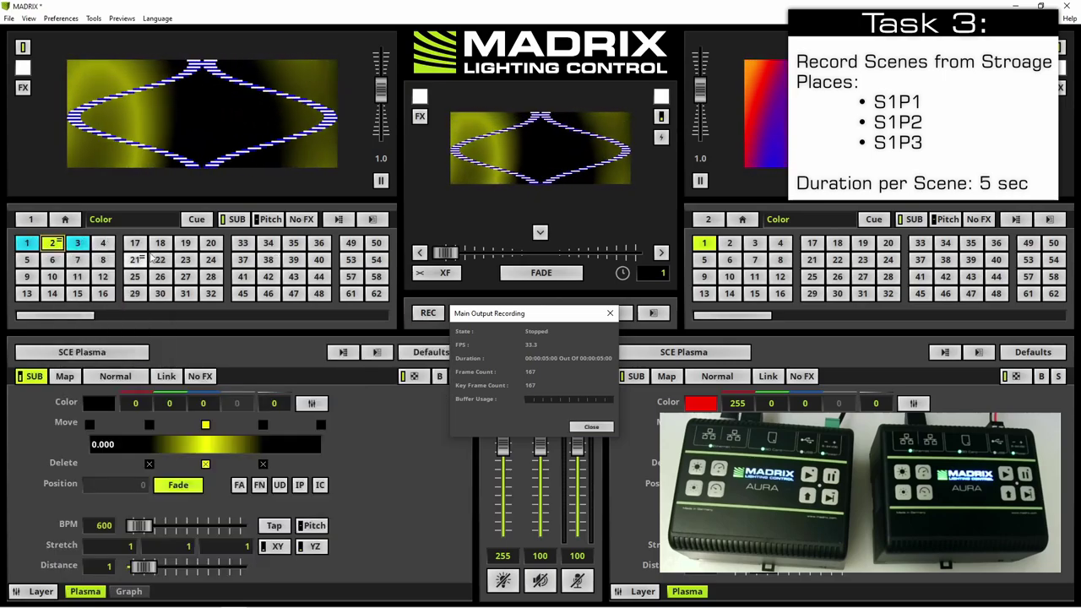
click(420, 319)
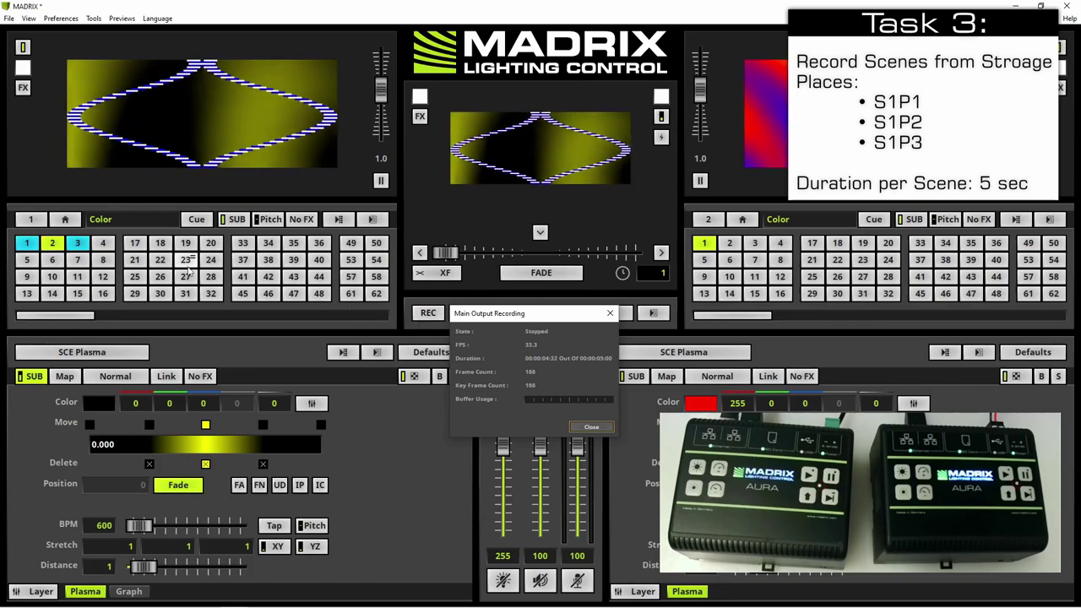
click(81, 245)
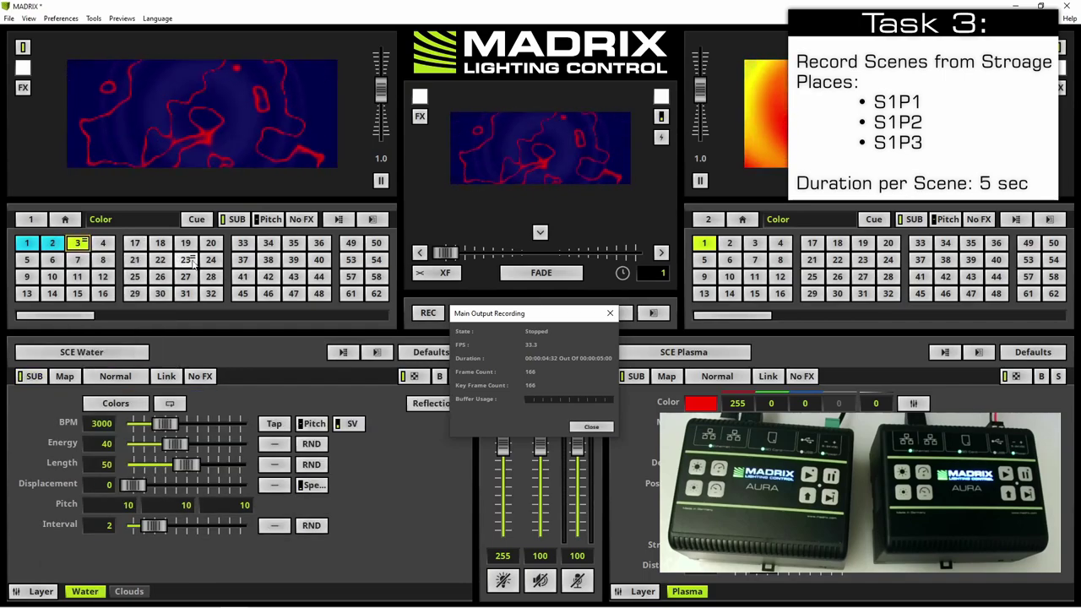
click(422, 317)
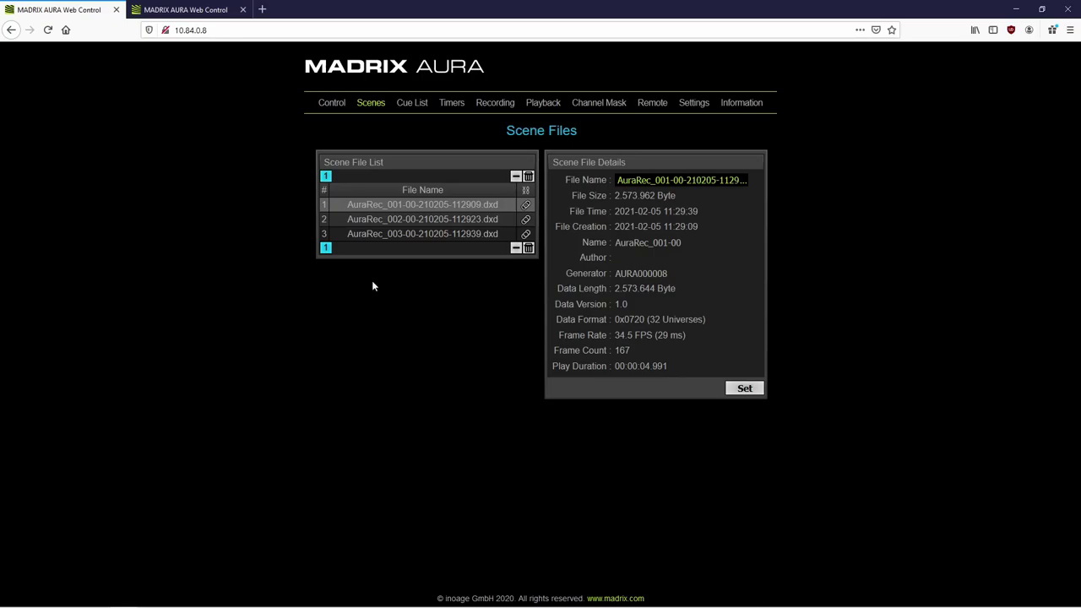
Step: Review the three scenes on the 10.84.0.23 AURA's page and open its Cue List Editor
click(186, 12)
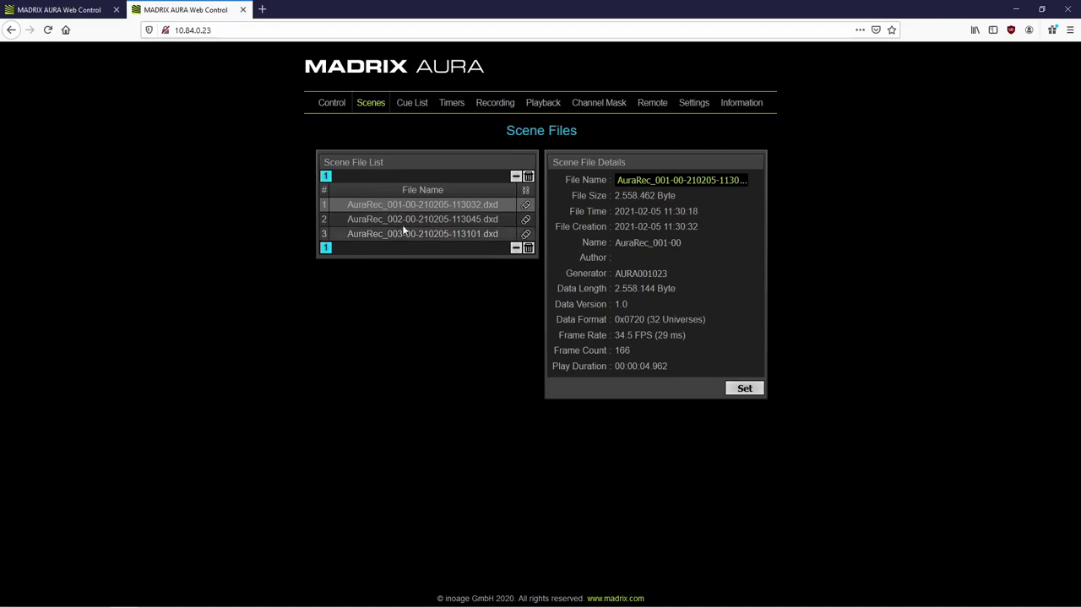
click(409, 108)
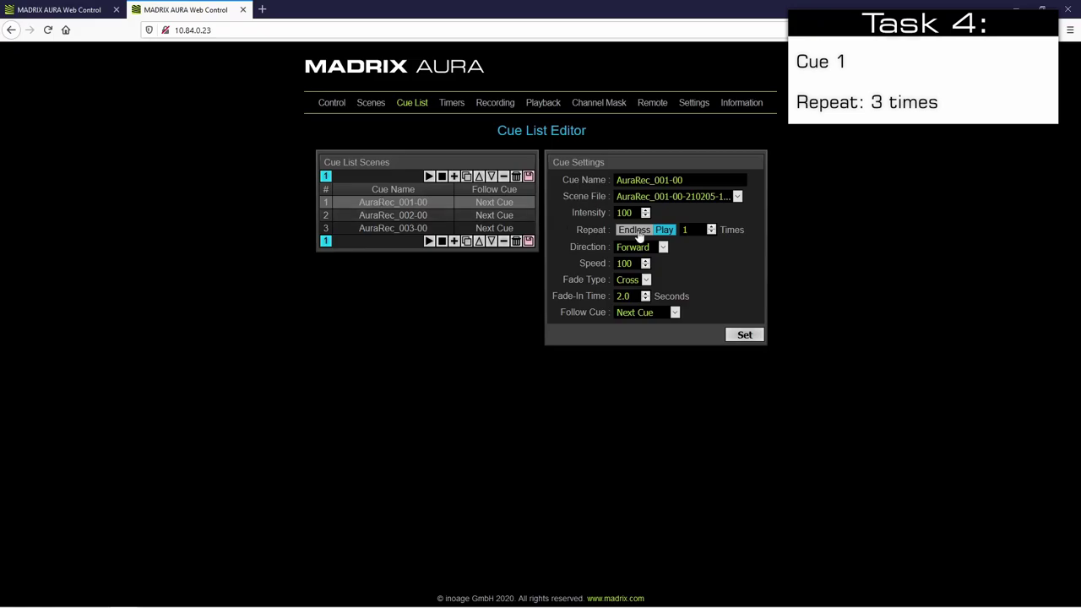
Step: Set cue 1's Repeat Times to 3 on AURA 10.84.0.23, then go to AURA 10.84.0.8's page
click(713, 227)
click(739, 336)
click(71, 12)
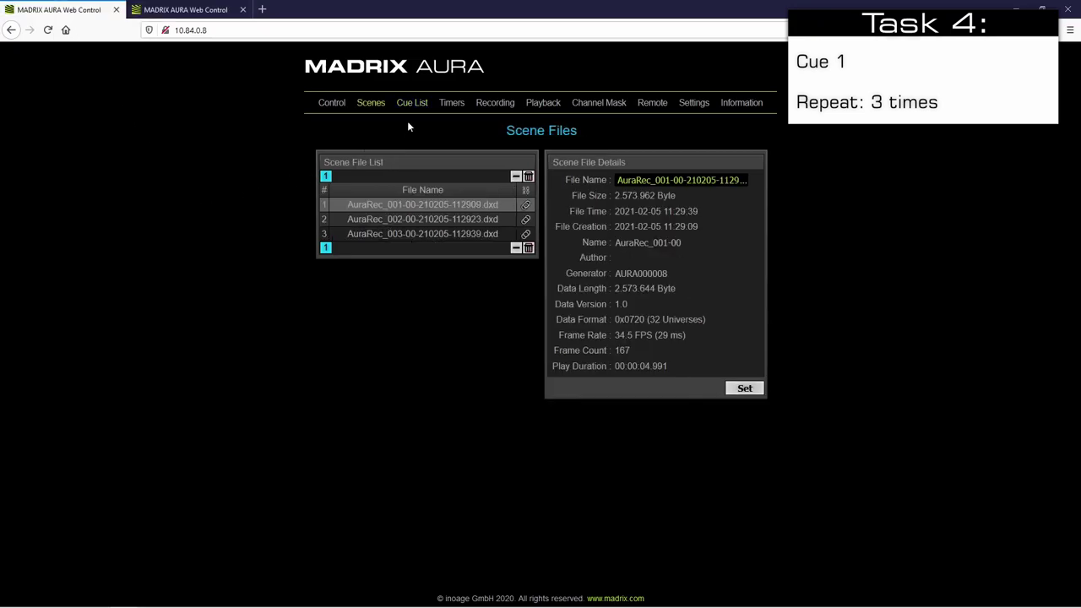
Step: In AURA 10.84.0.8's Cue List Editor, set cue 1's Repeat Times to 3
click(415, 108)
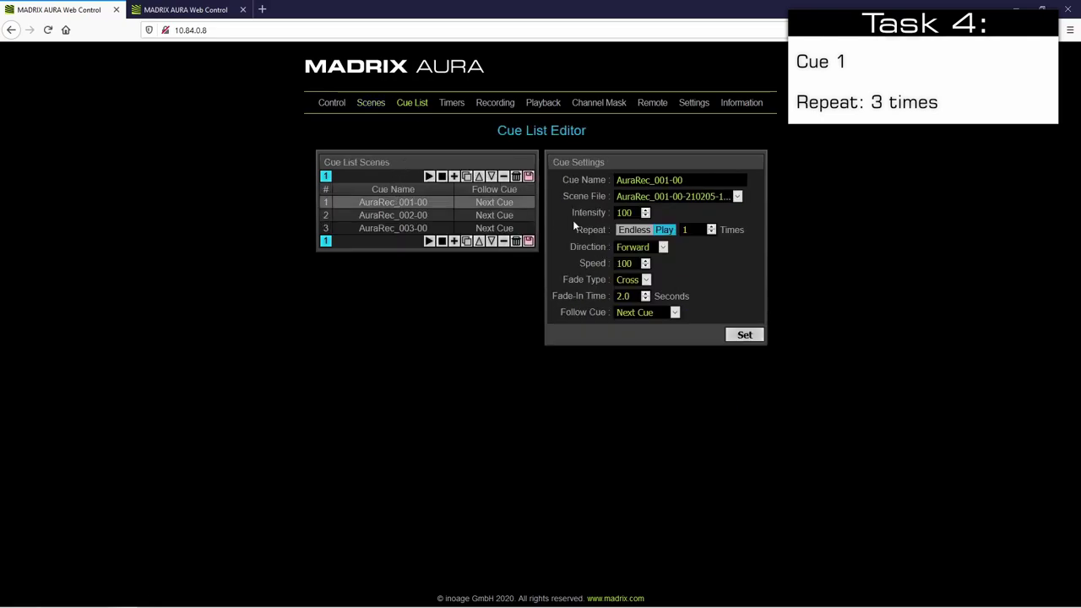
click(712, 227)
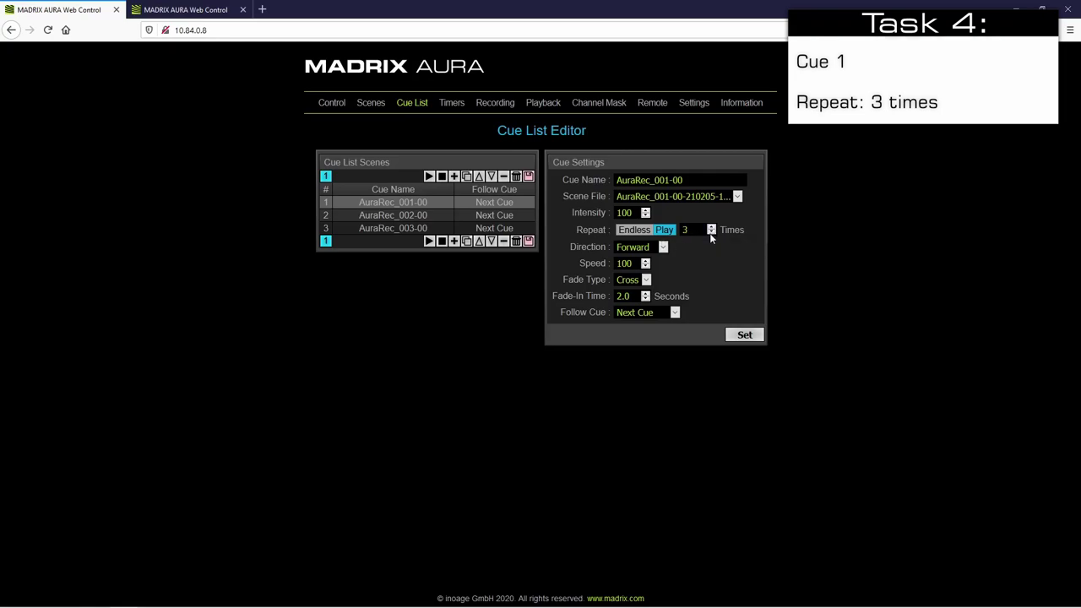
click(748, 335)
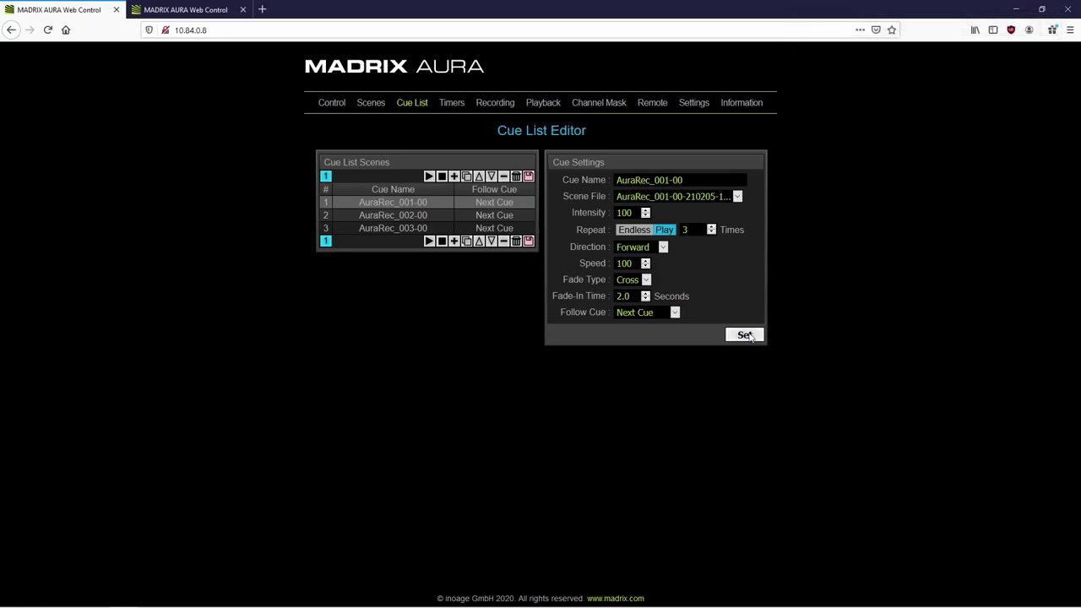